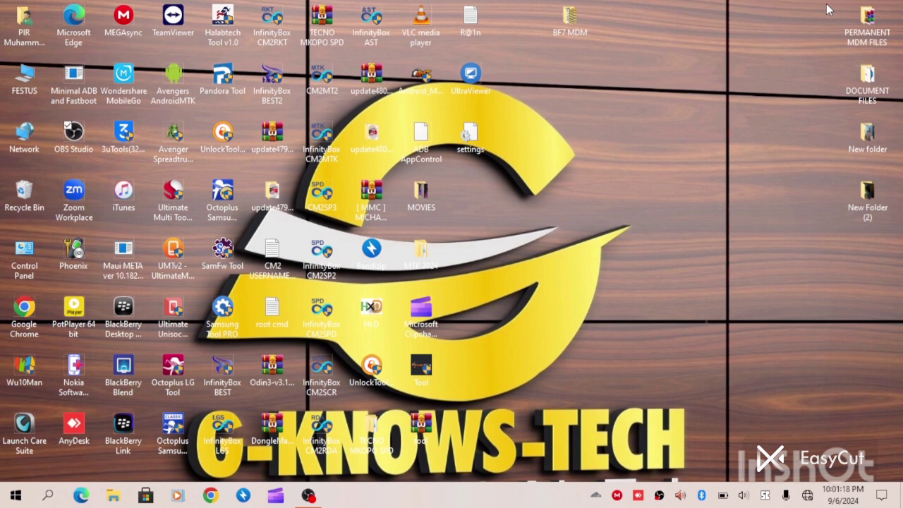
Locate X6517 MDM V823 MMC WE CARE.pac under Documents > FIRMWARE > MDM FILES > INFINIX X6517 ALL, then close File Explorer
{"action": "double_click", "coordinate": [24, 79]}
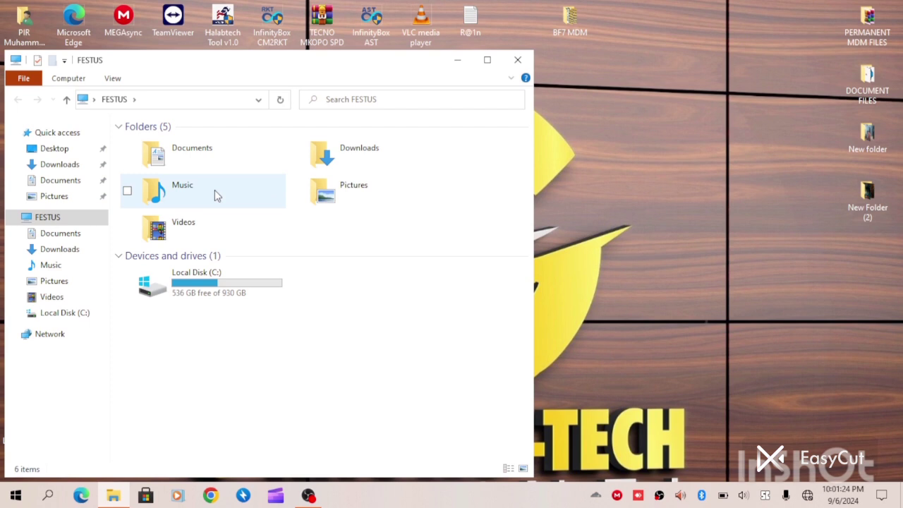
{"action": "double_click", "coordinate": [240, 151]}
{"action": "left_click", "coordinate": [168, 146]}
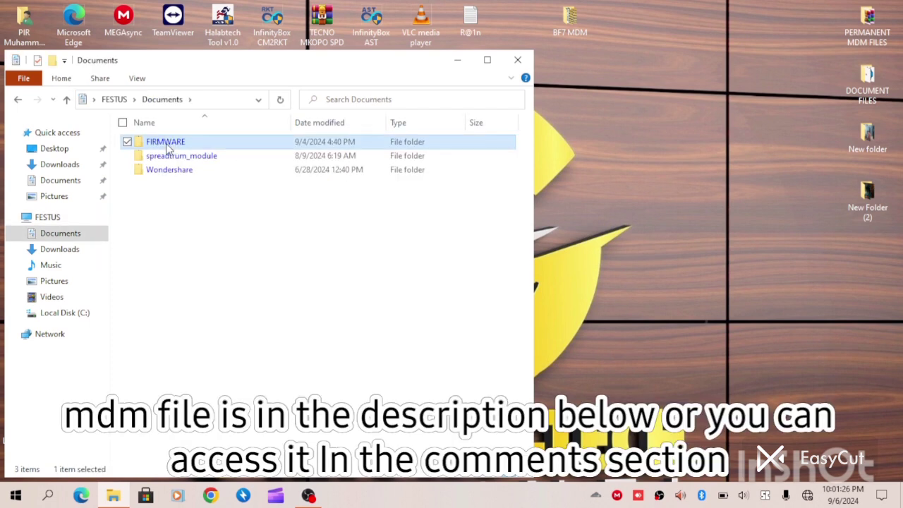
{"action": "double_click", "coordinate": [168, 146]}
{"action": "double_click", "coordinate": [167, 140]}
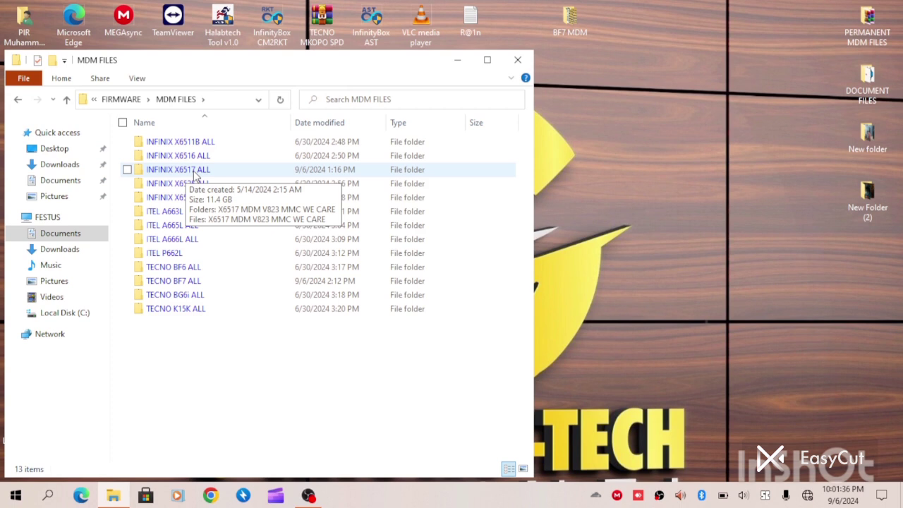
{"action": "double_click", "coordinate": [195, 173]}
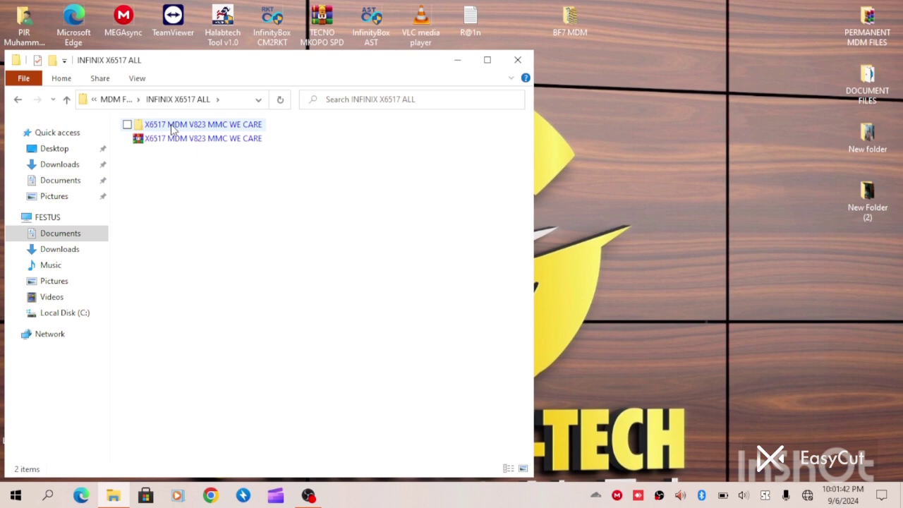
{"action": "double_click", "coordinate": [177, 128]}
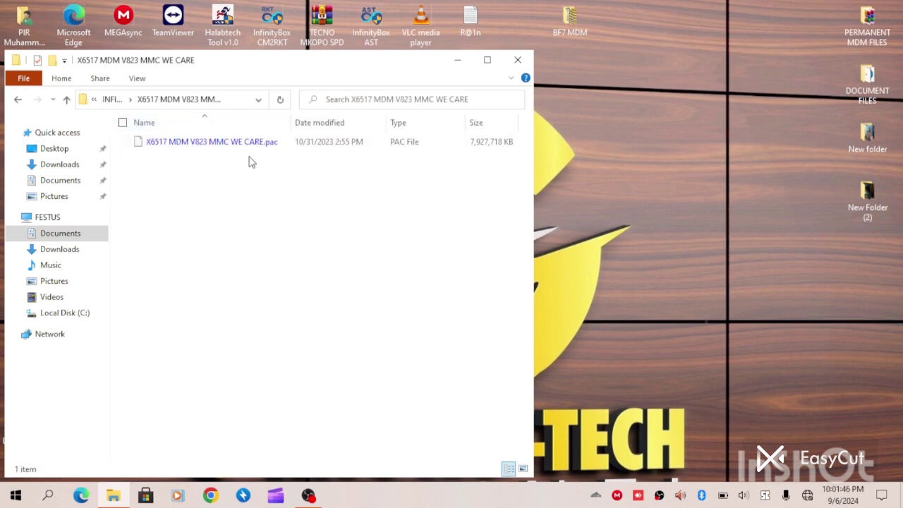
{"action": "left_click", "coordinate": [518, 60]}
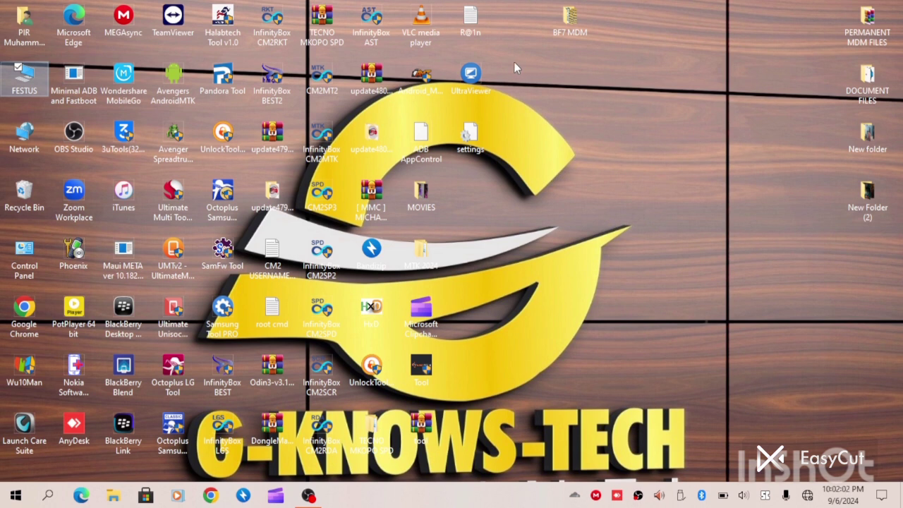
Start Pandora Tool from its desktop shortcut
{"action": "left_click", "coordinate": [221, 90]}
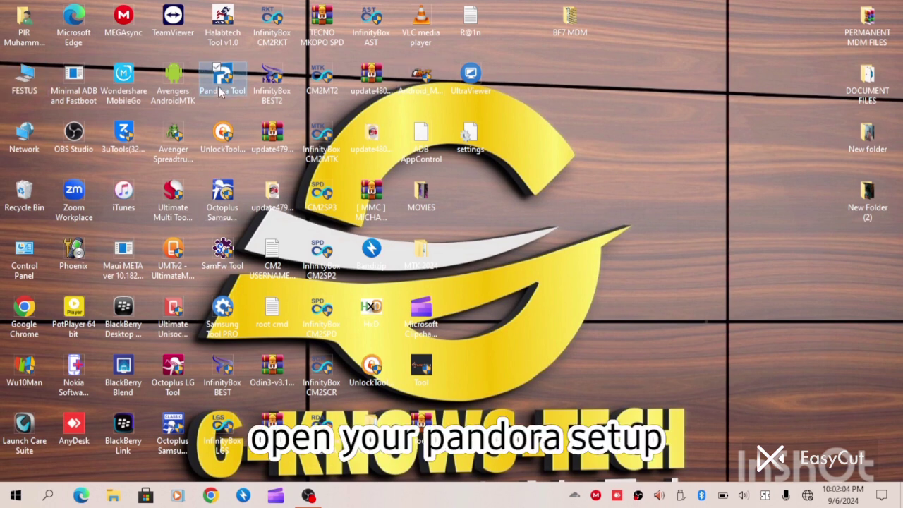
{"action": "double_click", "coordinate": [221, 91]}
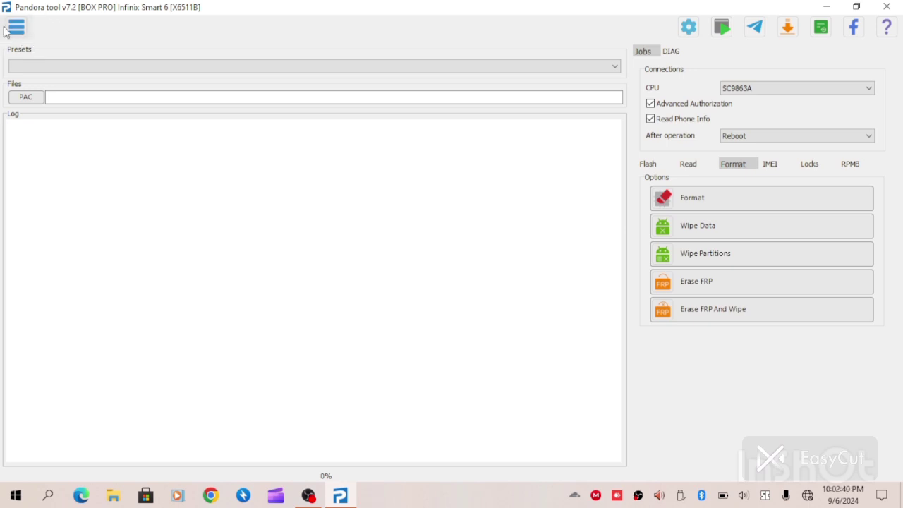
Choose Infinix > X6517 : Infinix Smart 7 as the target device
{"action": "left_click", "coordinate": [9, 23]}
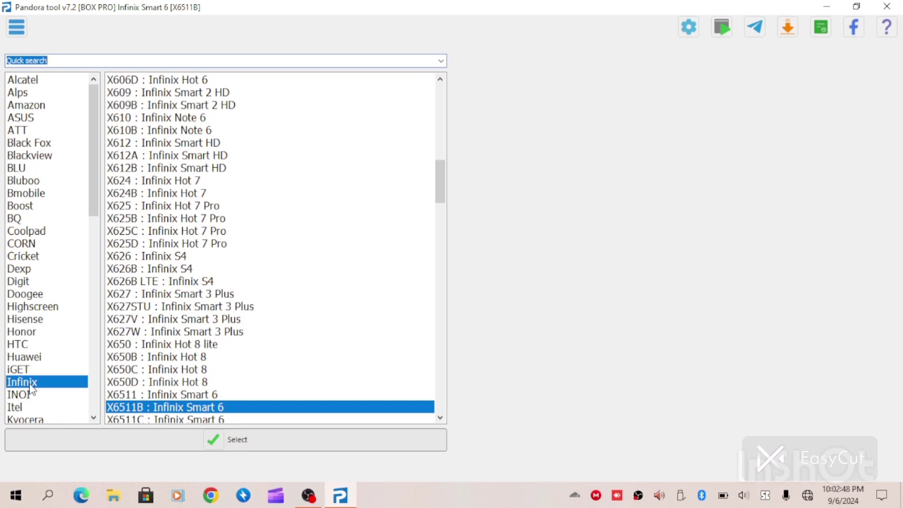
{"action": "left_click", "coordinate": [30, 385]}
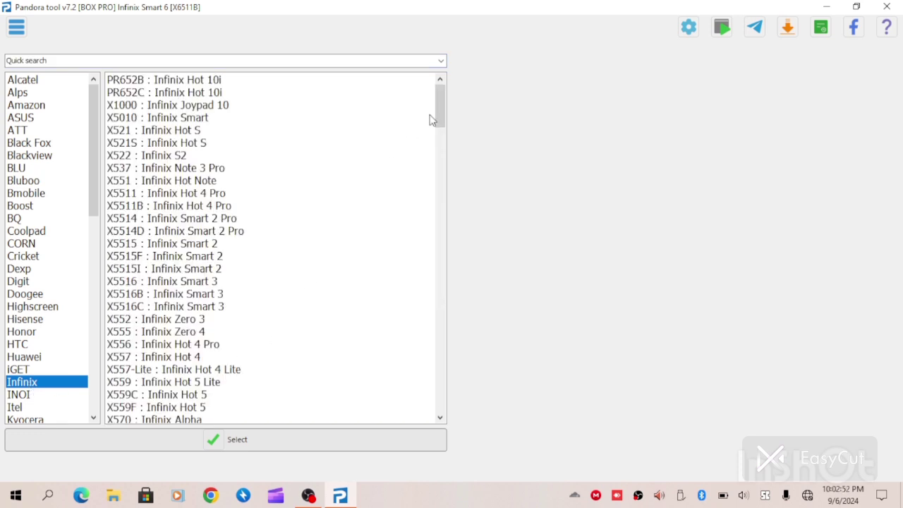
{"action": "left_click_drag", "start_coordinate": [440, 105], "coordinate": [439, 210]}
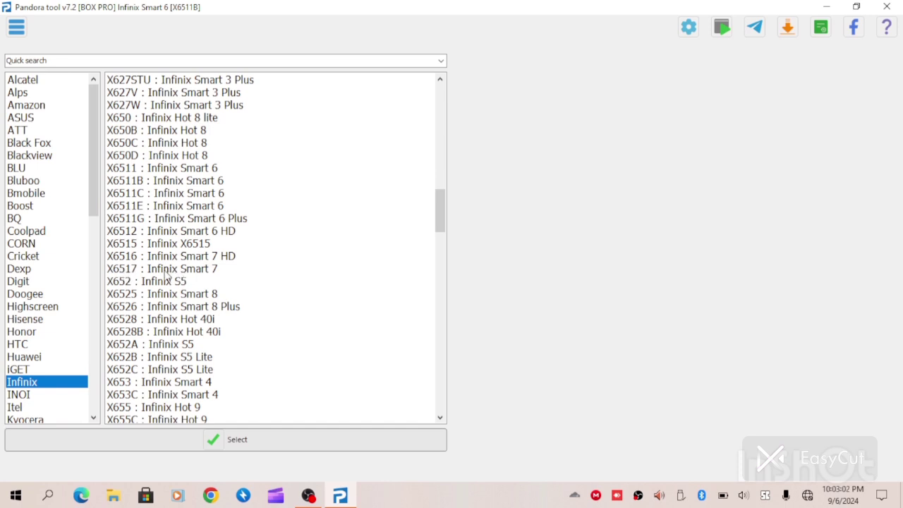
{"action": "left_click", "coordinate": [202, 272]}
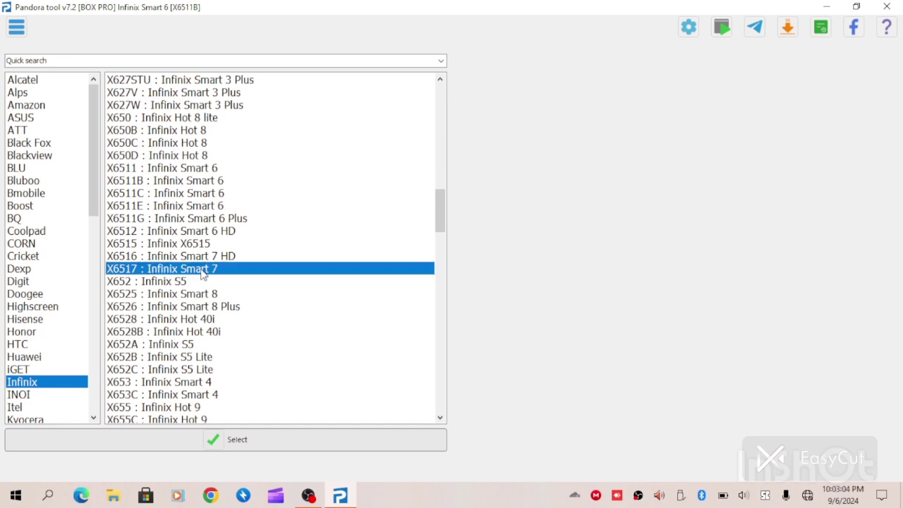
{"action": "left_click", "coordinate": [245, 435]}
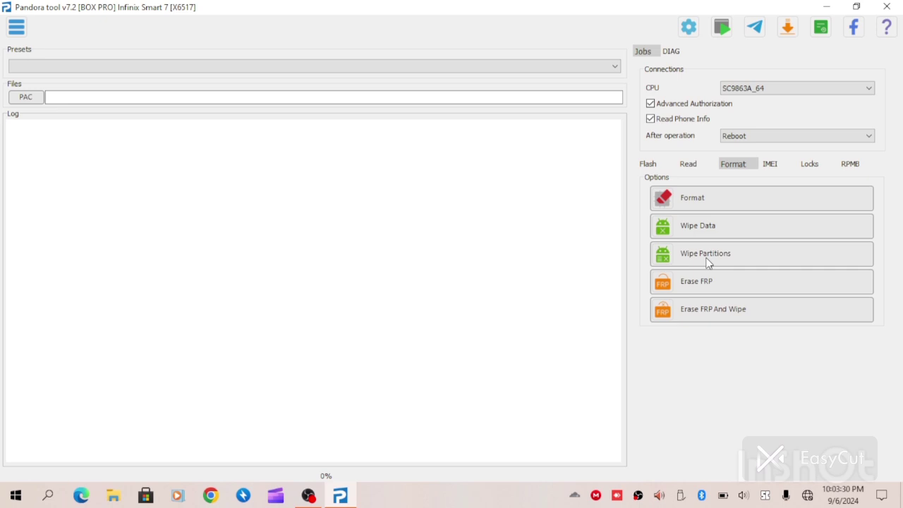
Load X6517 MDM V823 MMC WE CARE.pac from MDM FILES > INFINIX X6517 ALL into the PAC field
{"action": "left_click", "coordinate": [23, 99]}
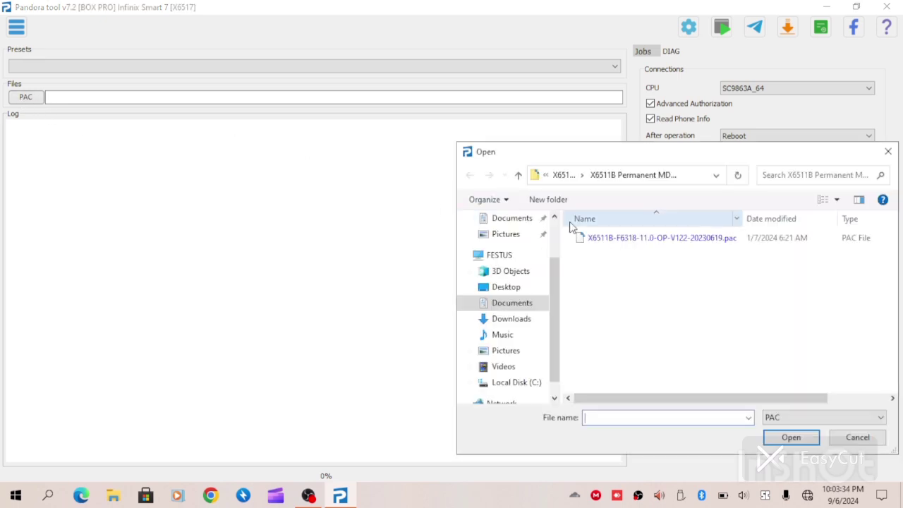
{"action": "left_click", "coordinate": [562, 177]}
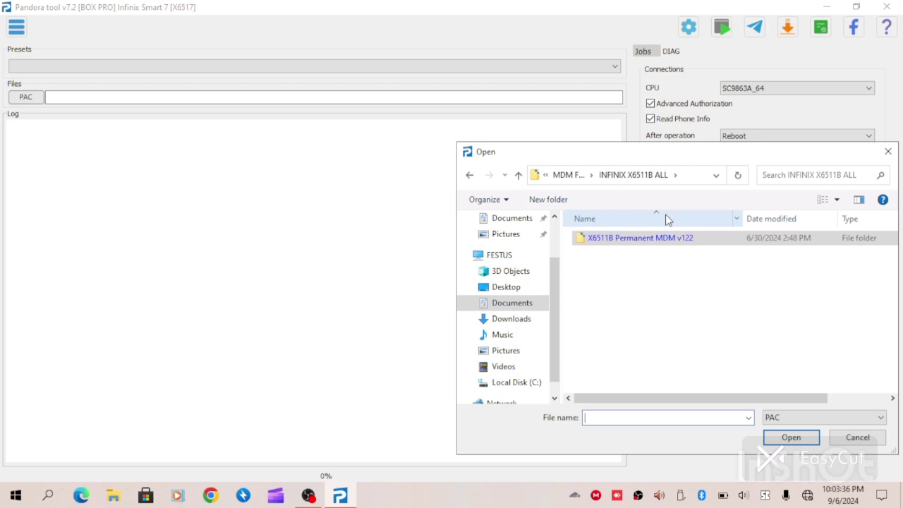
{"action": "left_click", "coordinate": [571, 176]}
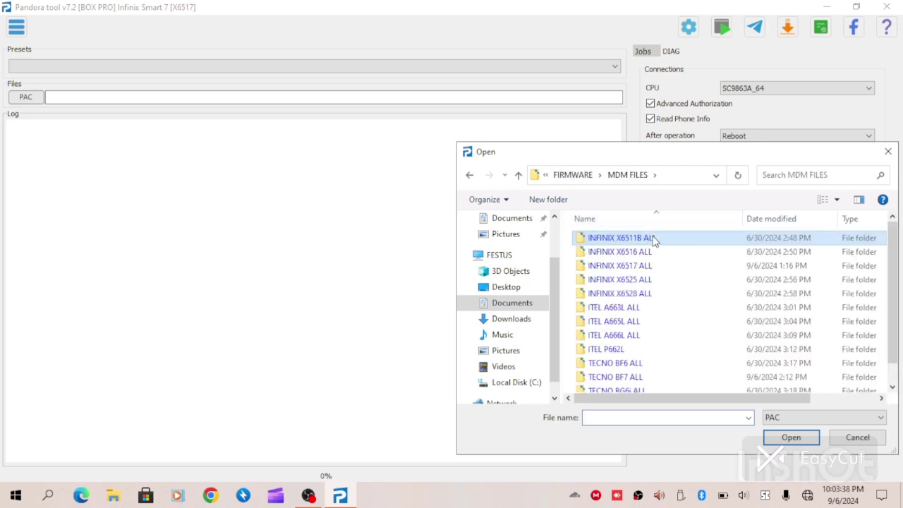
{"action": "double_click", "coordinate": [624, 266]}
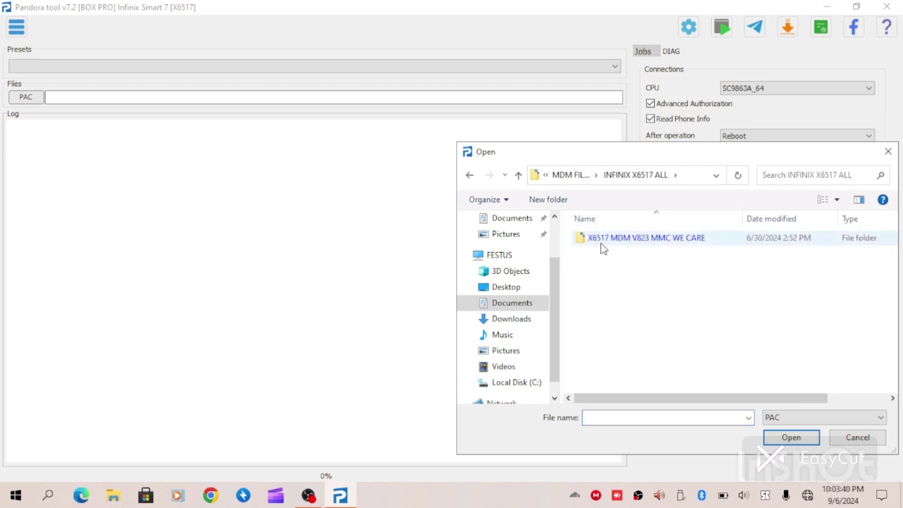
{"action": "double_click", "coordinate": [602, 243]}
{"action": "double_click", "coordinate": [600, 244]}
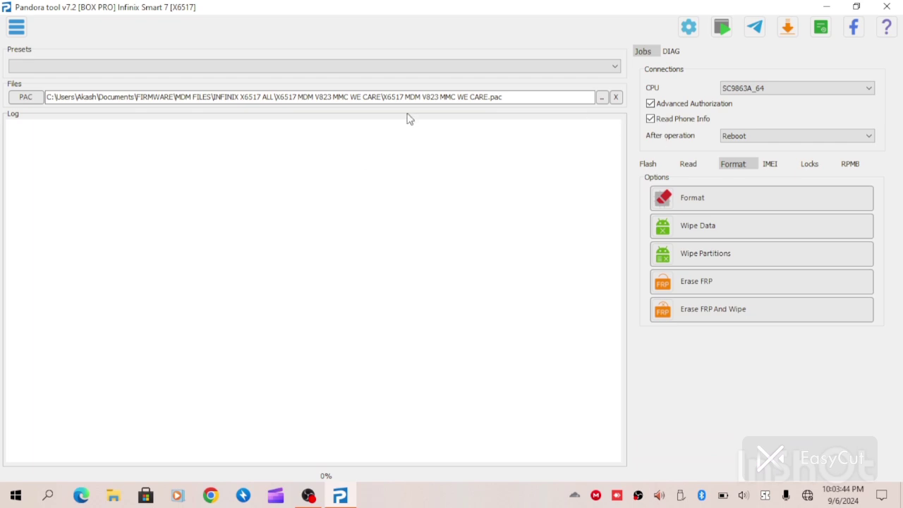
Switch to the Flash tab under Jobs
{"action": "left_click", "coordinate": [645, 167]}
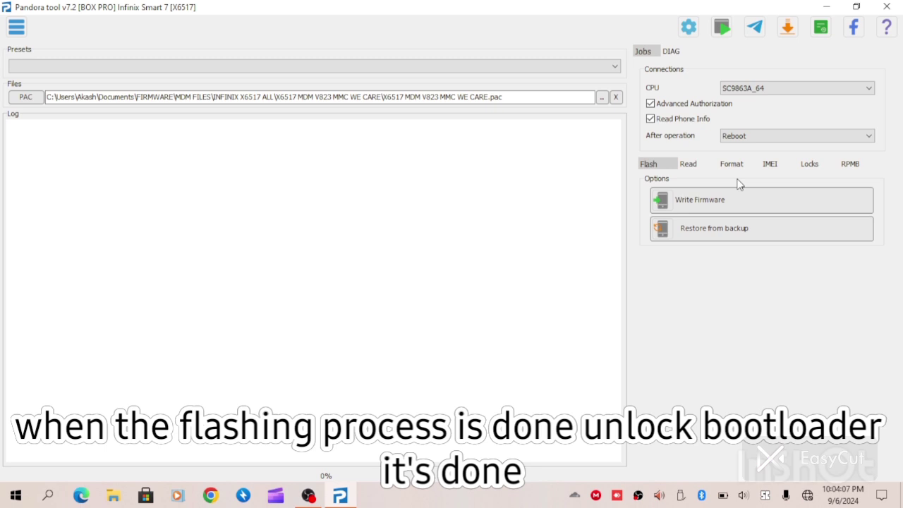
Switch to the Locks tab to show the Unlock Bootloader, Relock Bootloader and Unlock Network options
{"action": "left_click", "coordinate": [818, 164]}
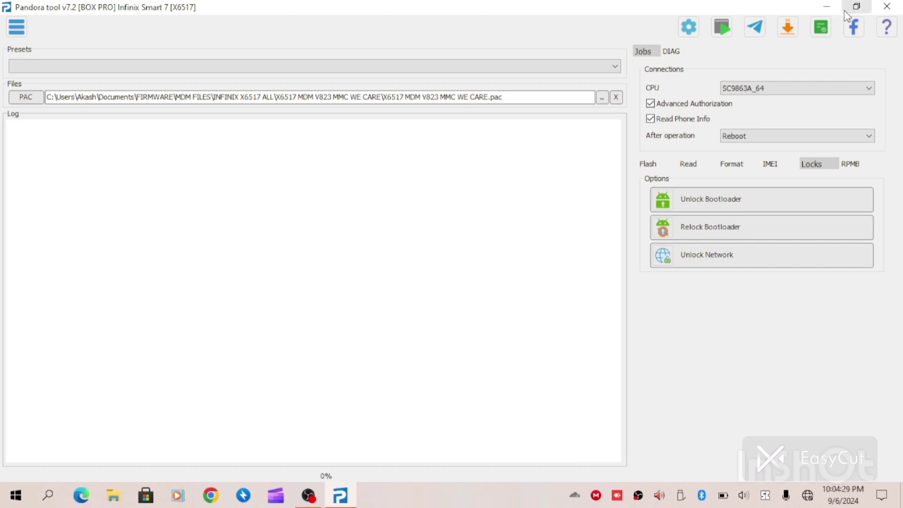
Exit Pandora tool and refresh the Windows desktop
{"action": "left_click", "coordinate": [885, 10]}
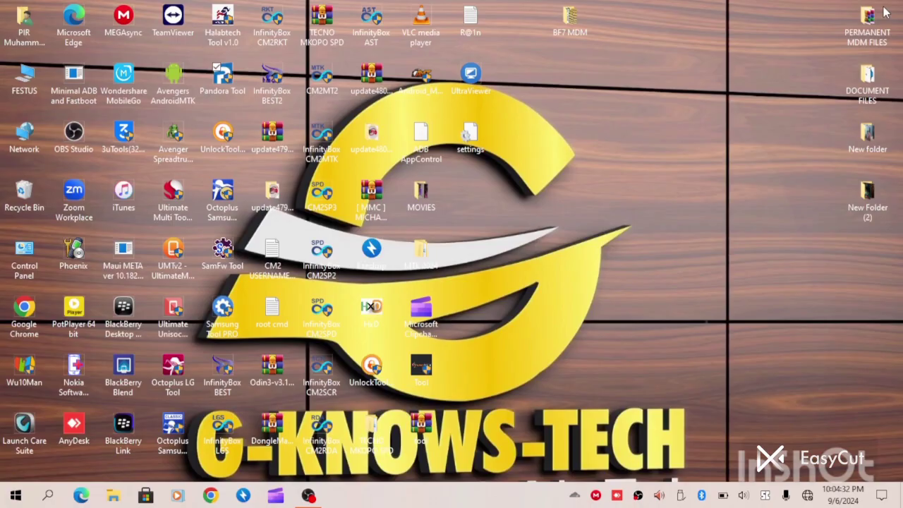
{"action": "right_click", "coordinate": [588, 135]}
{"action": "left_click", "coordinate": [632, 205]}
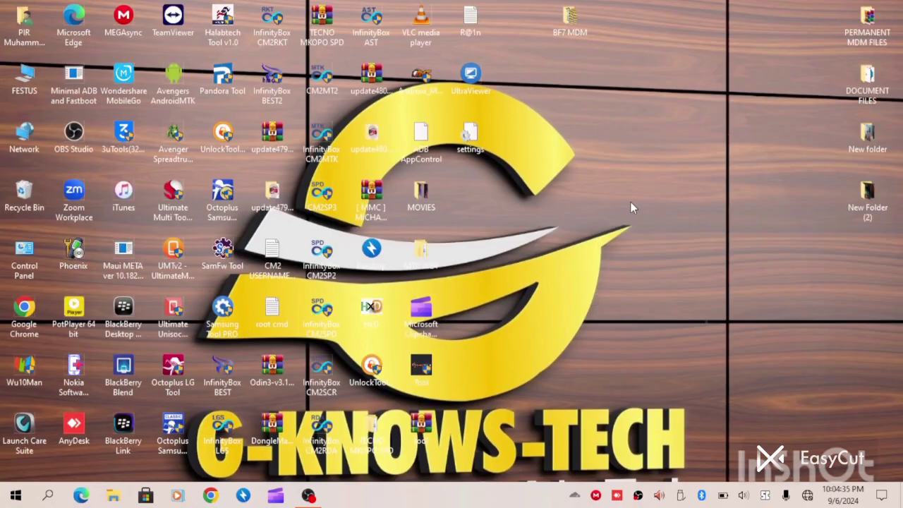